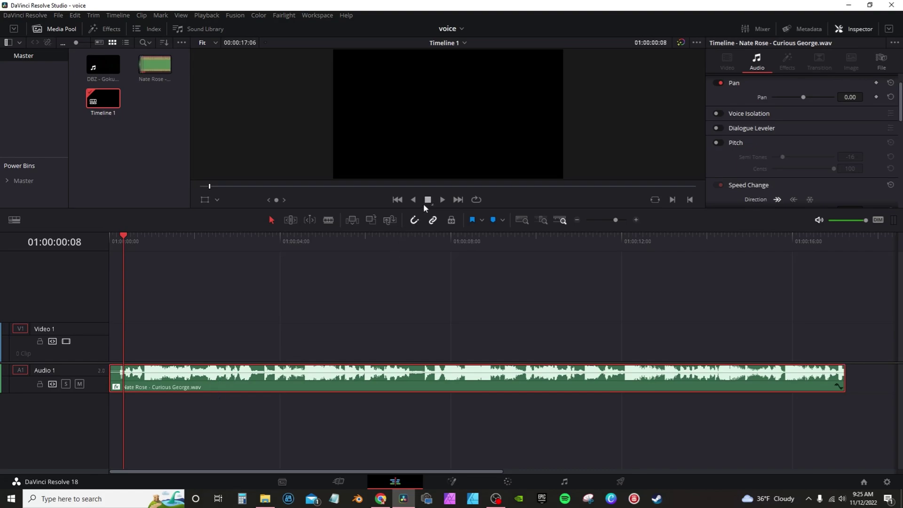
# Preview the Nate Rose song, then scrub back to about two seconds in
pyautogui.click(442, 200)
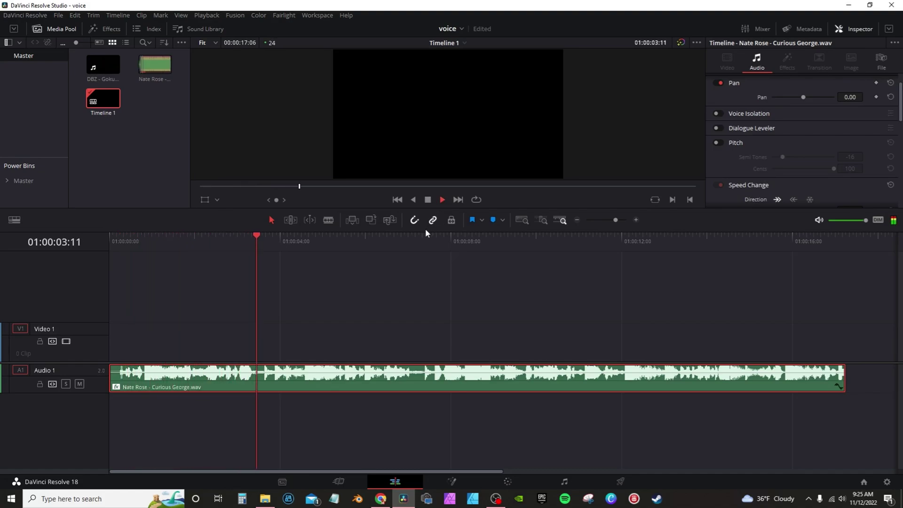
pyautogui.press('space')
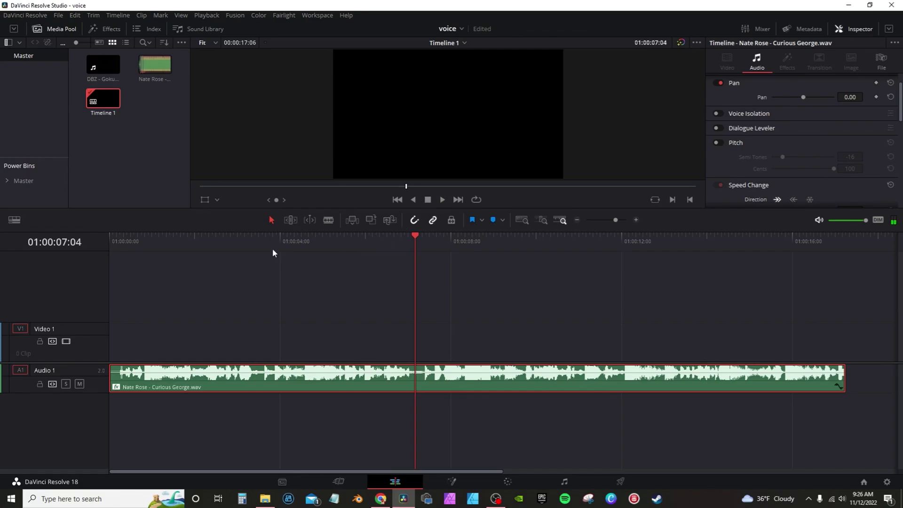
pyautogui.click(248, 246)
pyautogui.moveTo(249, 248); pyautogui.dragTo(217, 247)
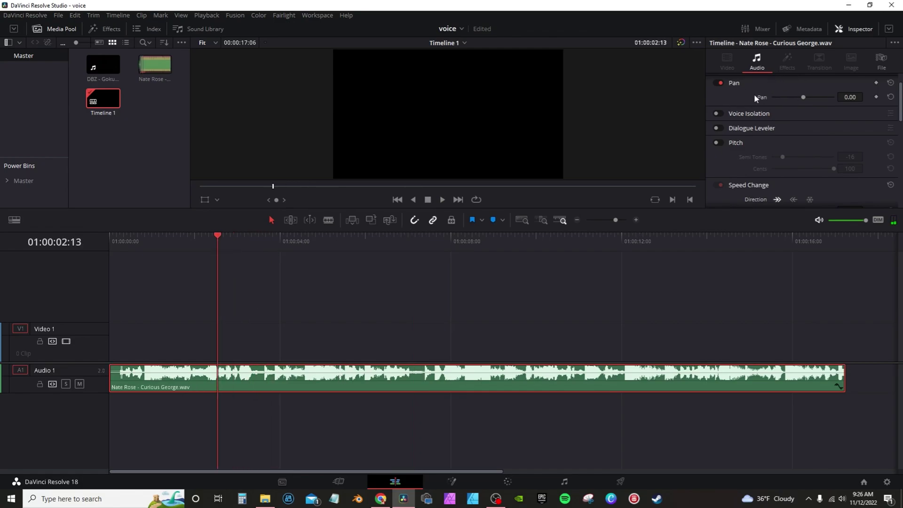
# Enable Voice Isolation at 100 on the song, save, and play it back to compare
pyautogui.click(718, 114)
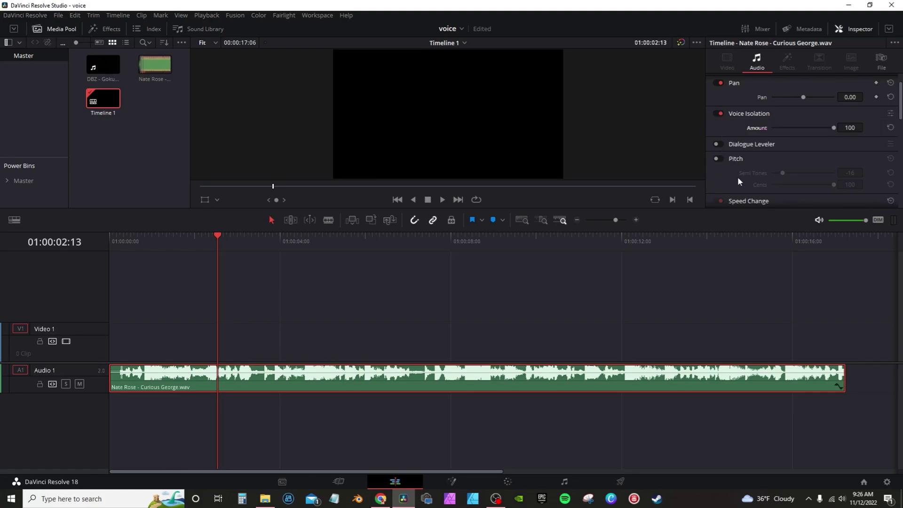
pyautogui.hotkey('ctrl', 's')
pyautogui.click(443, 200)
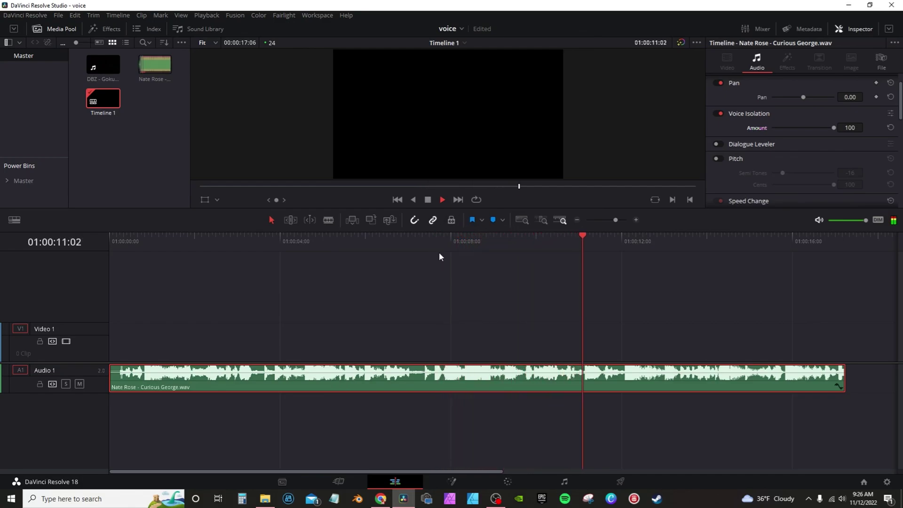
pyautogui.click(428, 200)
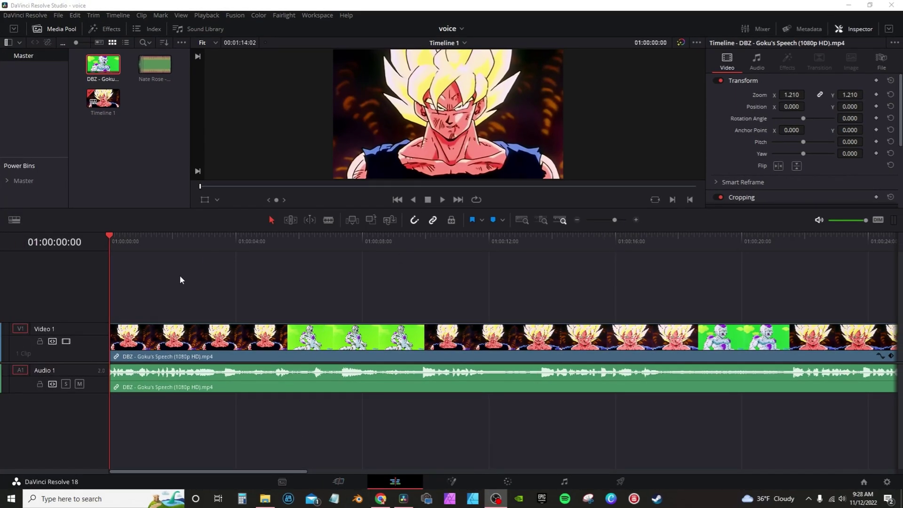
# Preview the Goku speech, then enable Voice Isolation at 100 on that clip
pyautogui.press('space')
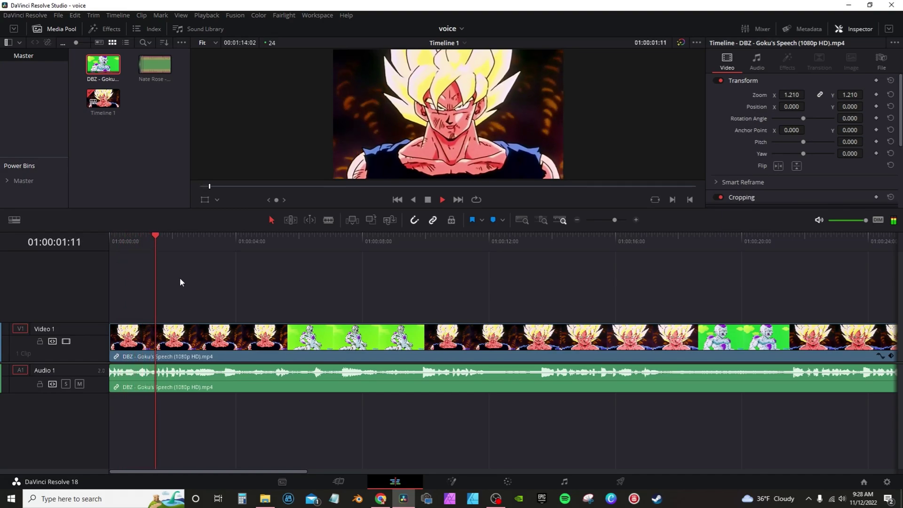
pyautogui.press('space')
pyautogui.click(268, 379)
pyautogui.click(756, 61)
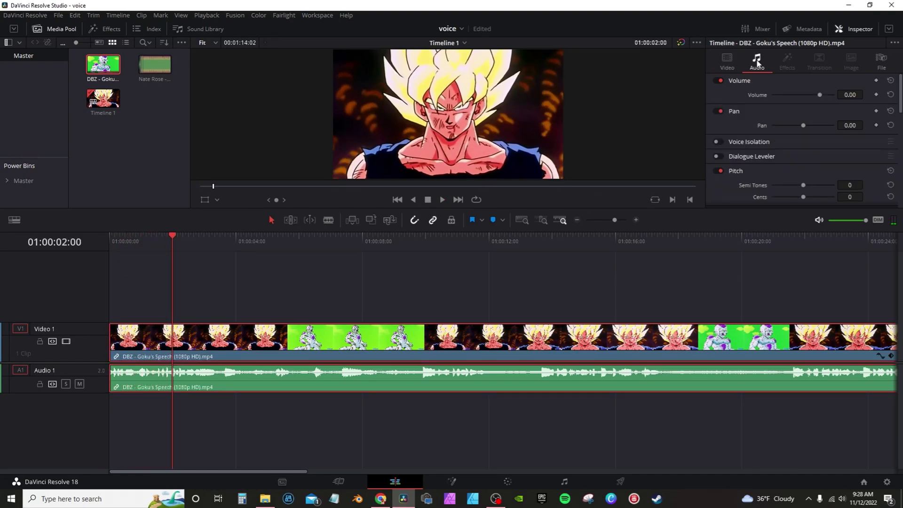
pyautogui.click(716, 141)
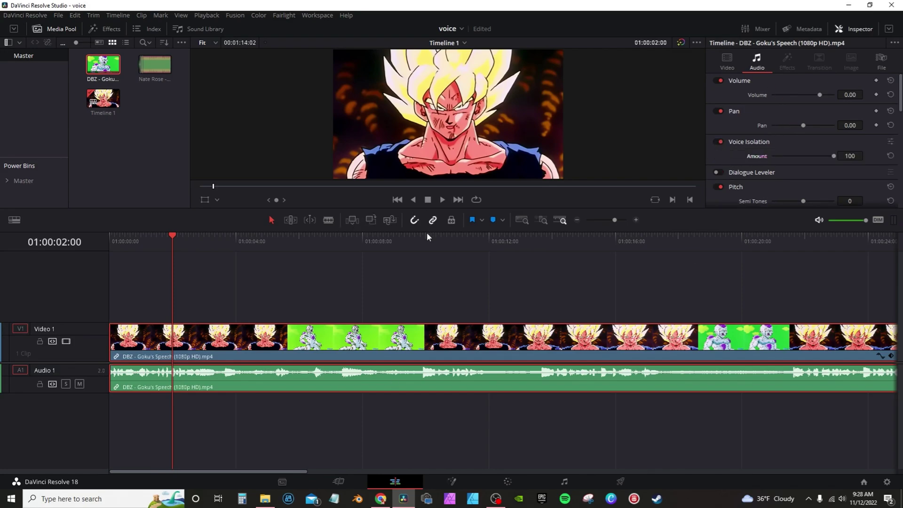
# Play the isolated Goku speech, then disable the Goku clip
pyautogui.press('space')
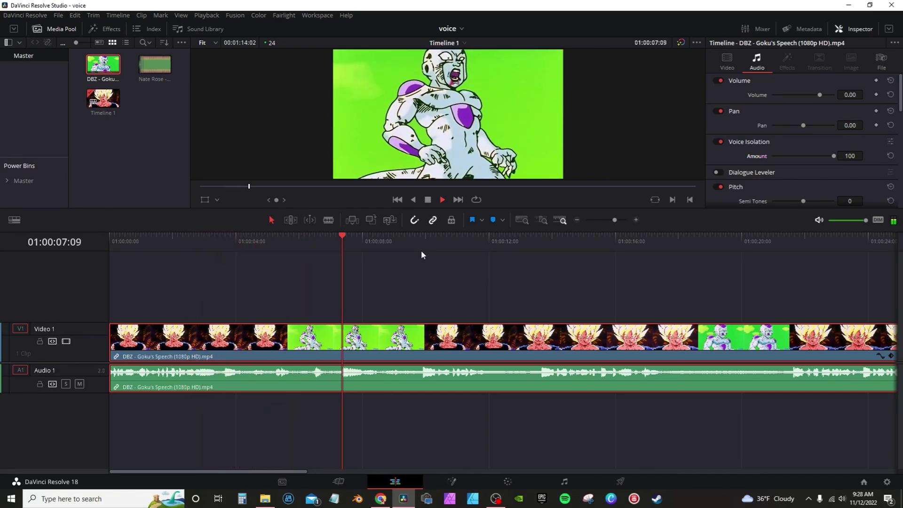
pyautogui.press('space')
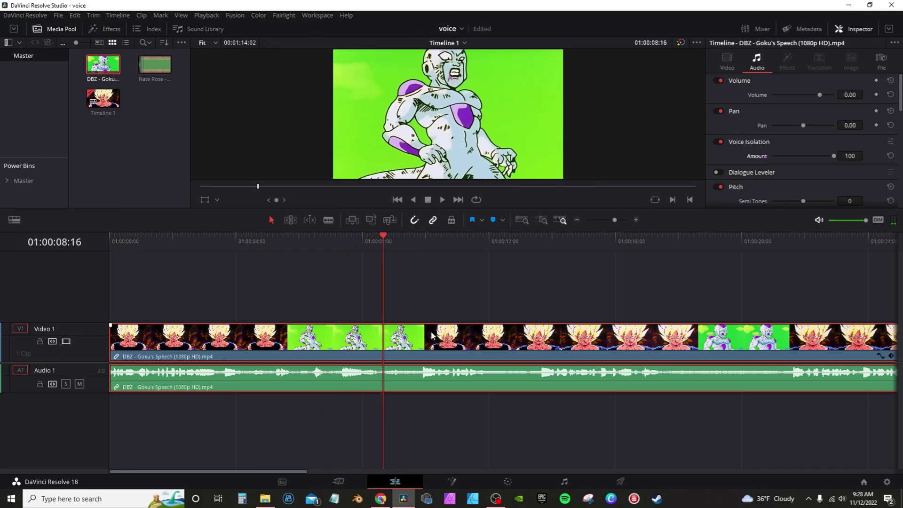
pyautogui.press('d')
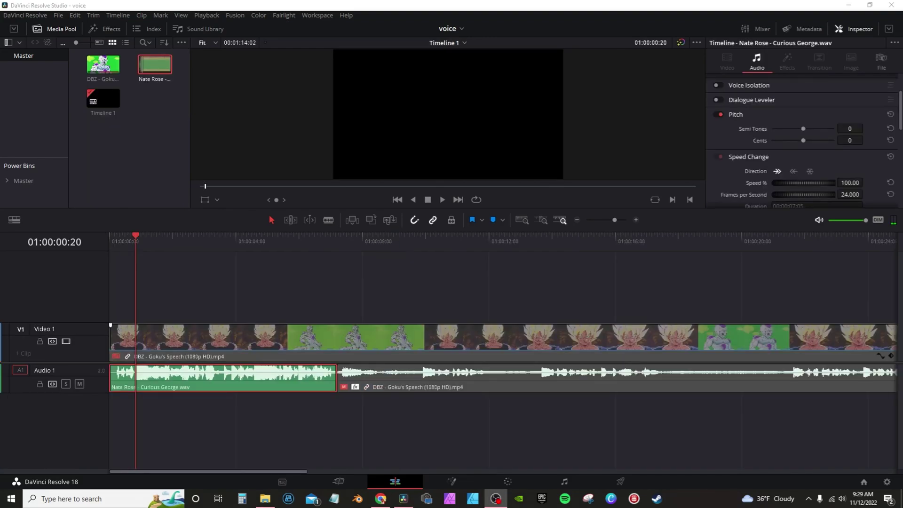
# Delete the Goku speech clip and select the remaining song clip
pyautogui.click(259, 335)
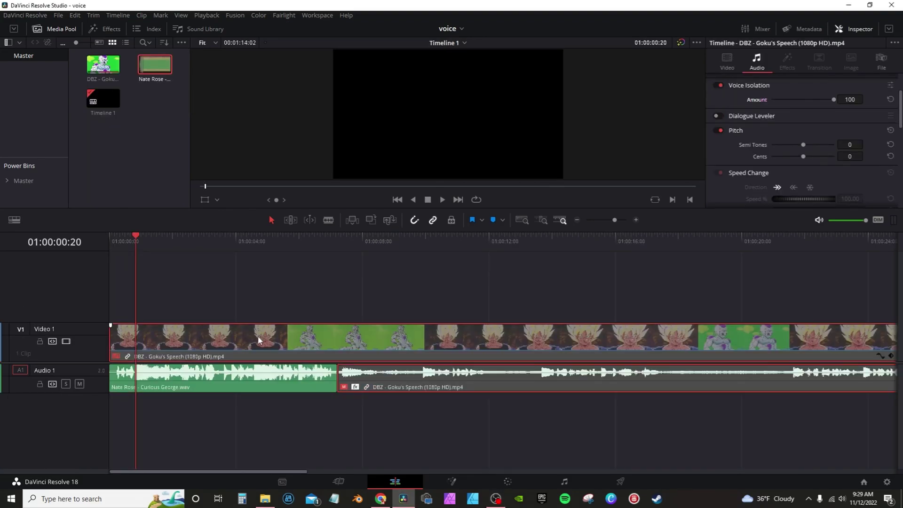
pyautogui.press('Delete')
pyautogui.click(263, 390)
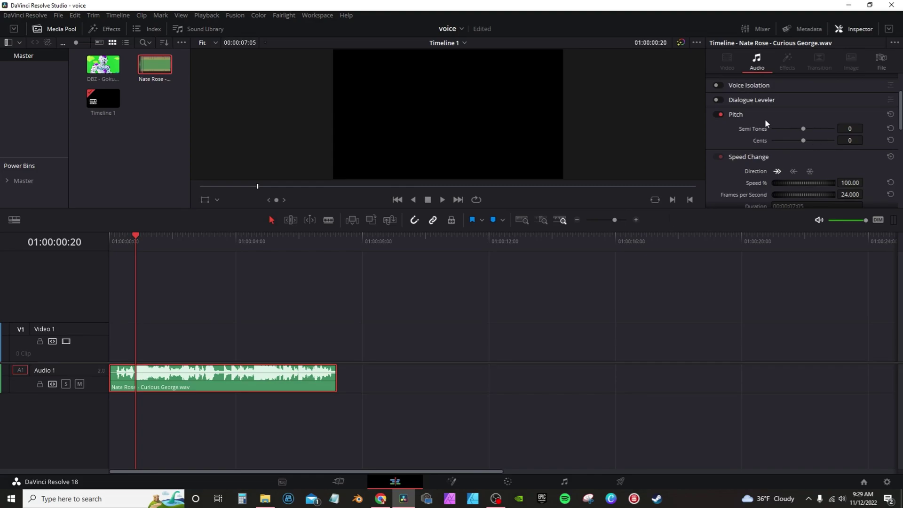
pyautogui.scroll(2, 765, 119)
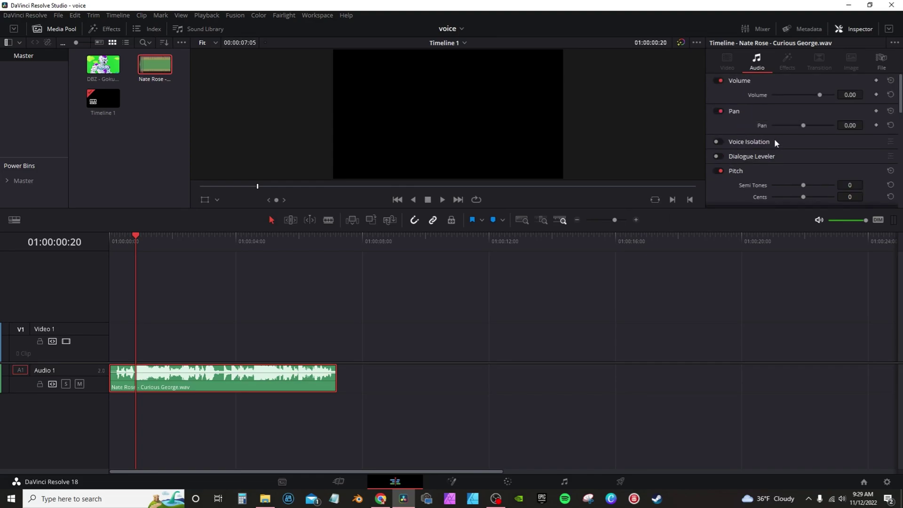
pyautogui.scroll(-3, 772, 101)
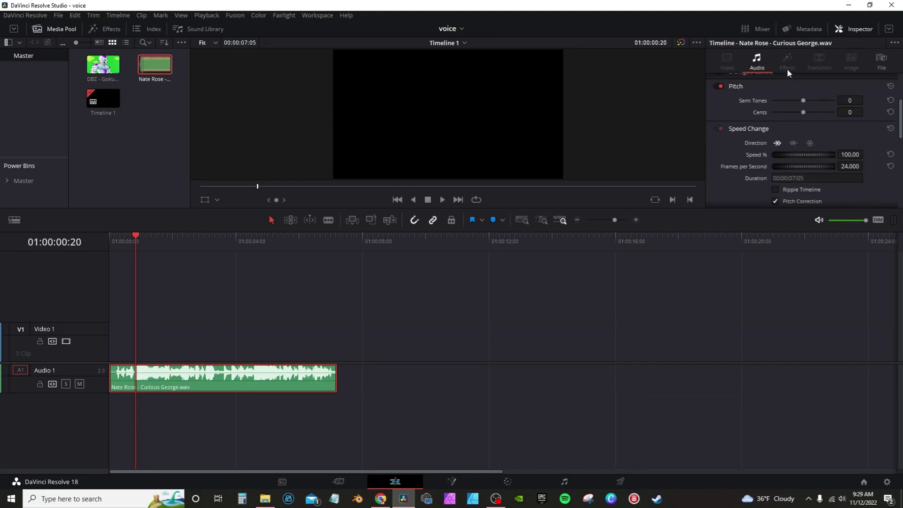
# Try pitch shifts on the song, enable Voice Isolation, and settle on -10 semitones
pyautogui.moveTo(803, 101); pyautogui.dragTo(824, 100)
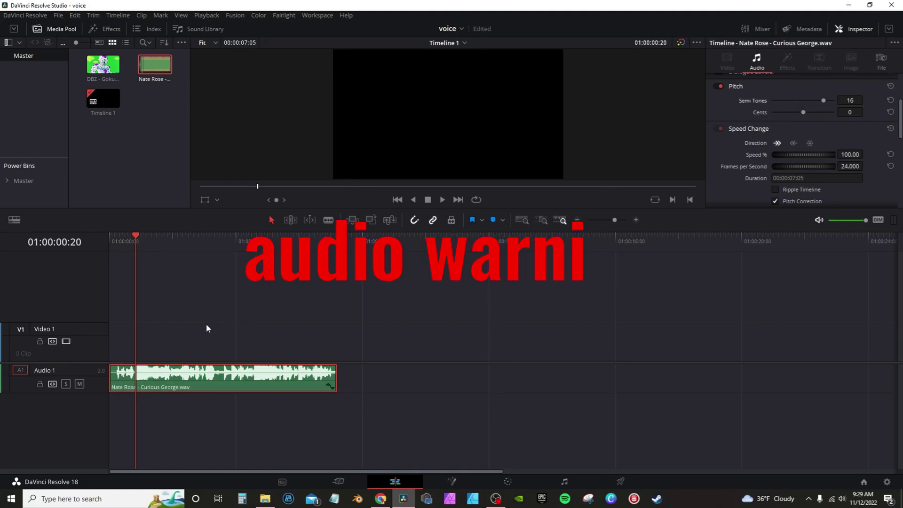
pyautogui.press('space')
pyautogui.click(444, 201)
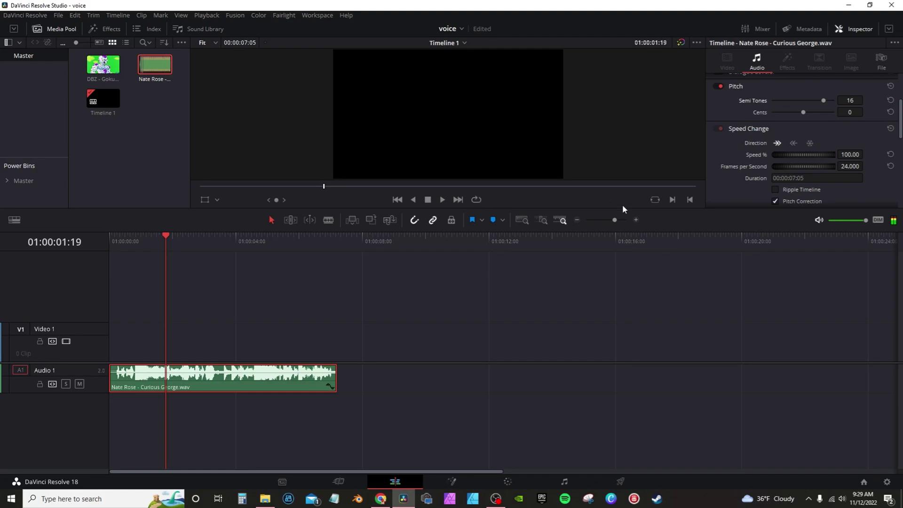
pyautogui.scroll(3, 762, 187)
pyautogui.click(719, 142)
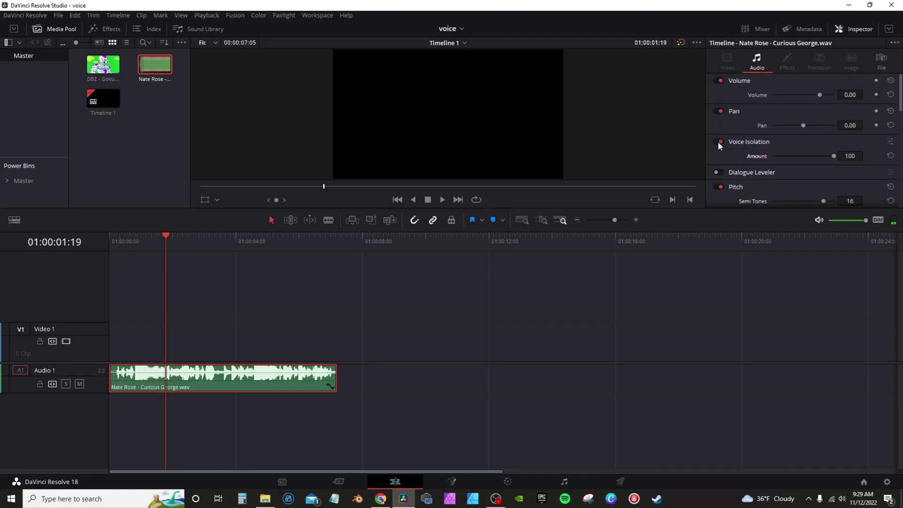
pyautogui.scroll(-3, 795, 157)
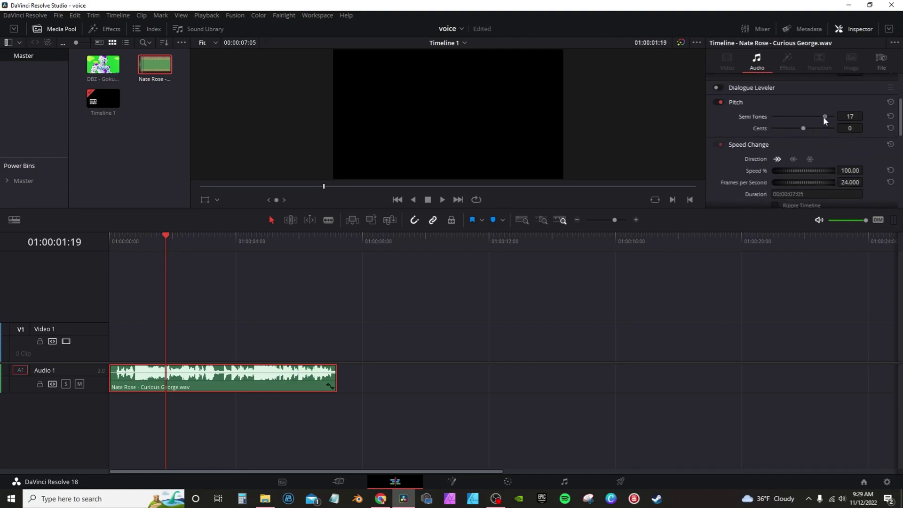
pyautogui.moveTo(824, 116); pyautogui.dragTo(812, 117)
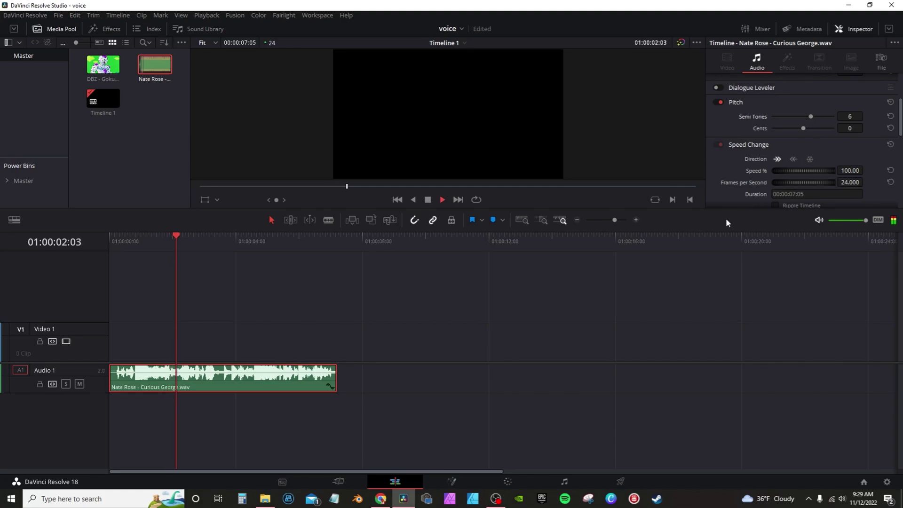
pyautogui.scroll(3, 808, 173)
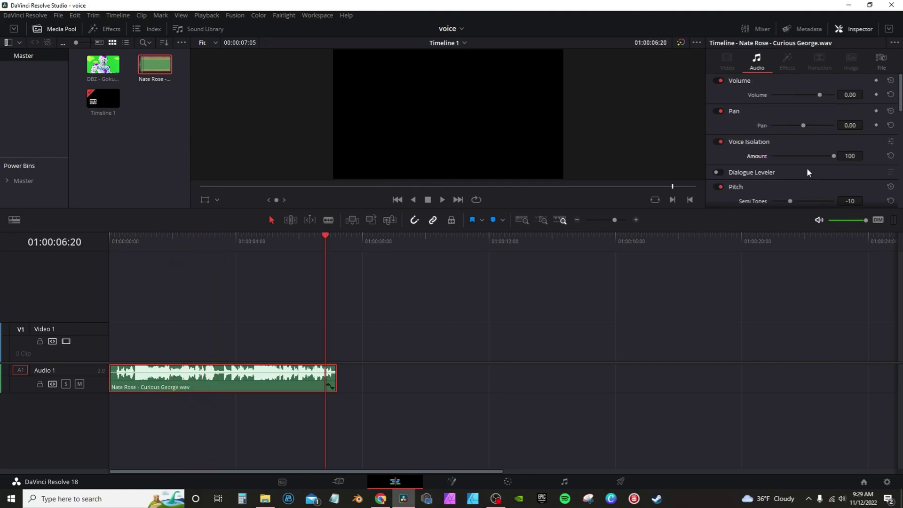
# Turn off the song's pitch shift and replay it from three seconds with Voice Isolation at 64
pyautogui.click(204, 241)
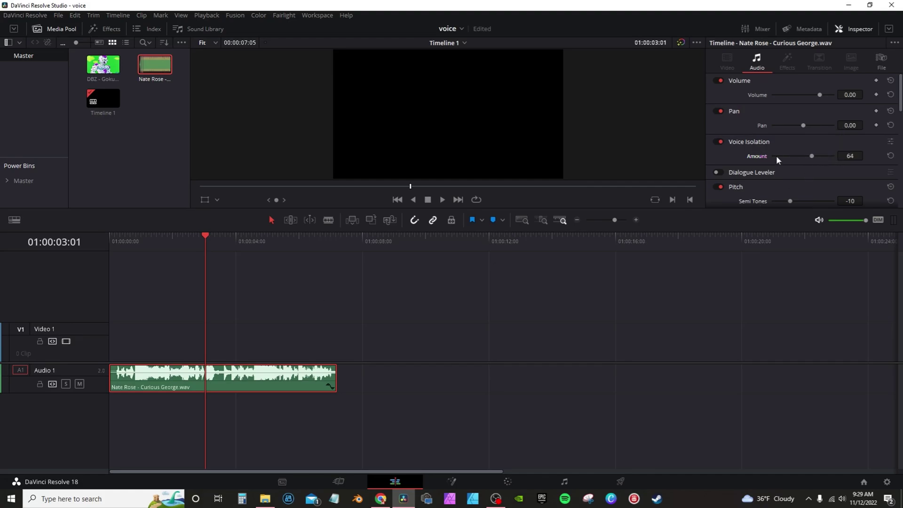
pyautogui.scroll(-2, 769, 152)
pyautogui.click(717, 101)
pyautogui.press('space')
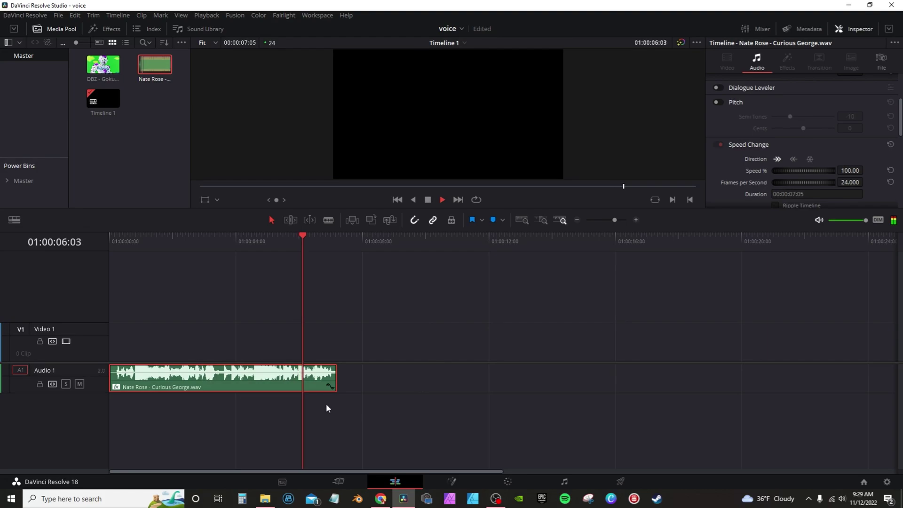
pyautogui.press('space')
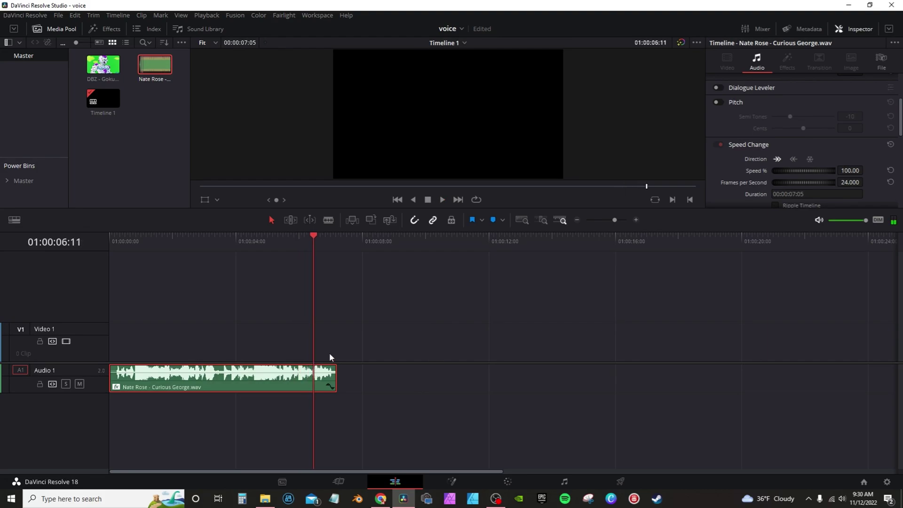